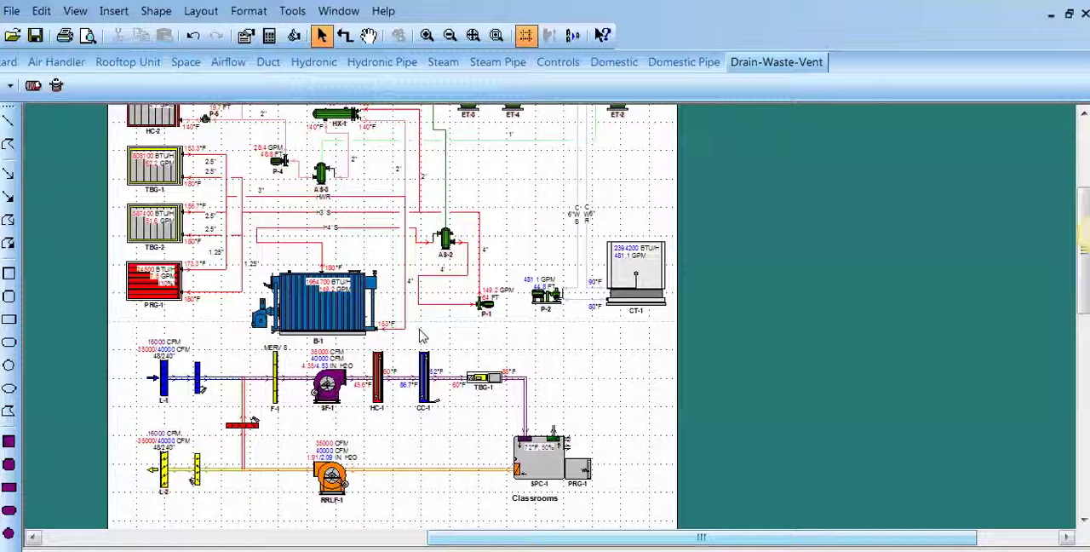
pyautogui.scroll(-2, 423, 337)
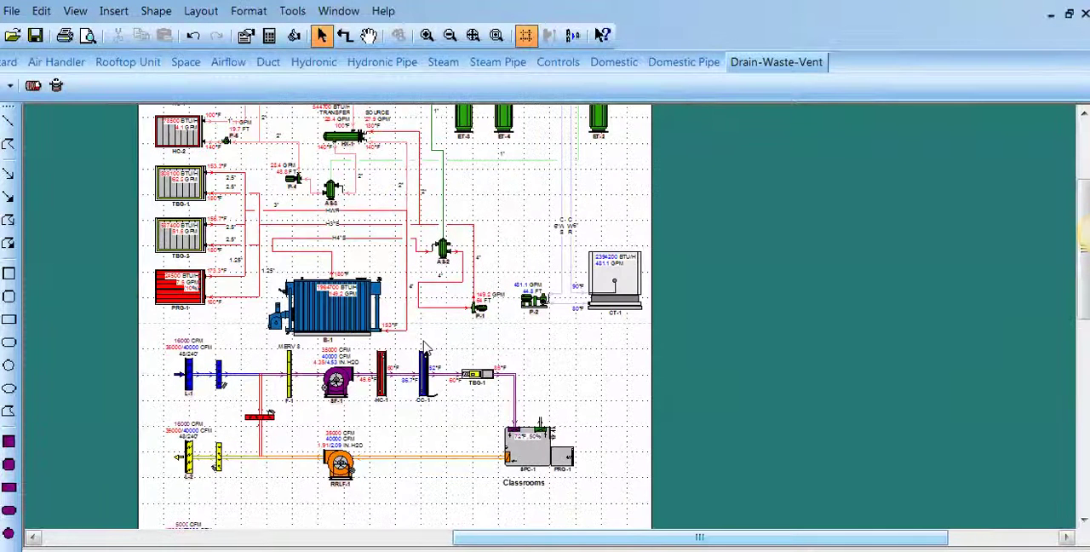
pyautogui.scroll(-1, 423, 345)
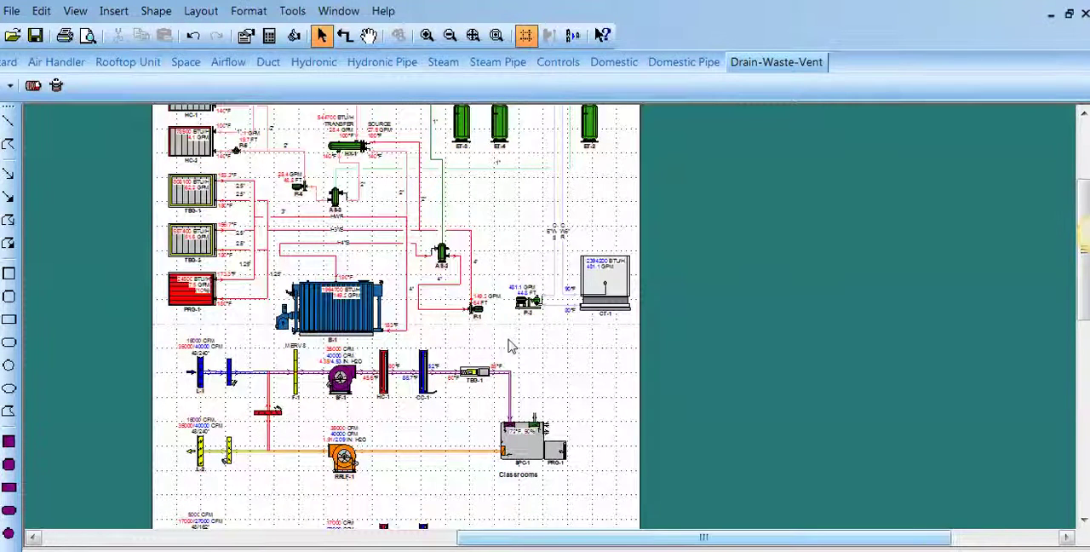
pyautogui.scroll(1, 509, 345)
pyautogui.scroll(2, 509, 345)
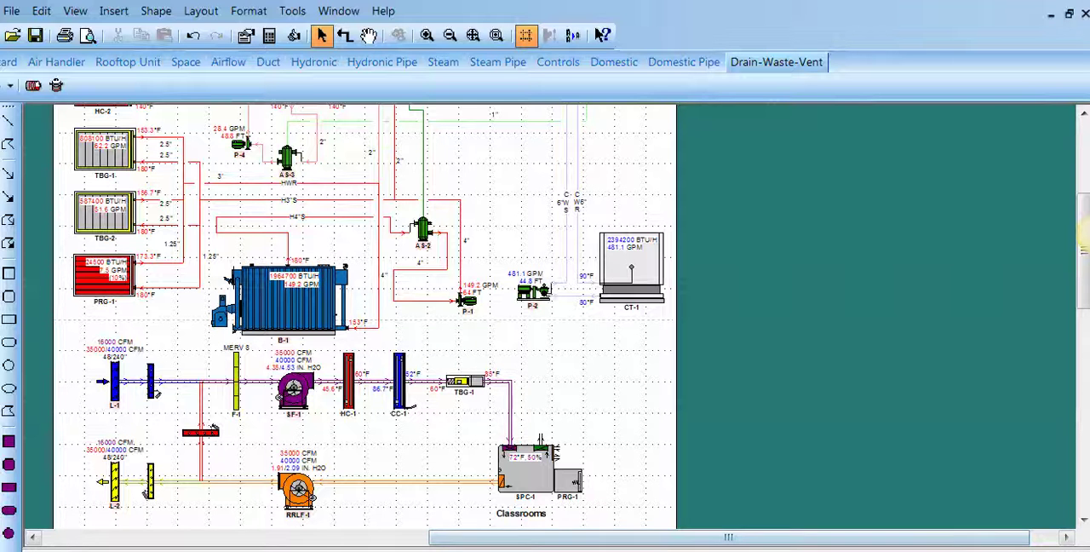
# Switch to the RealtimeBoard copy of the schematic annotated at pump P-4 and air separator AS-3
pyautogui.click(377, 509)
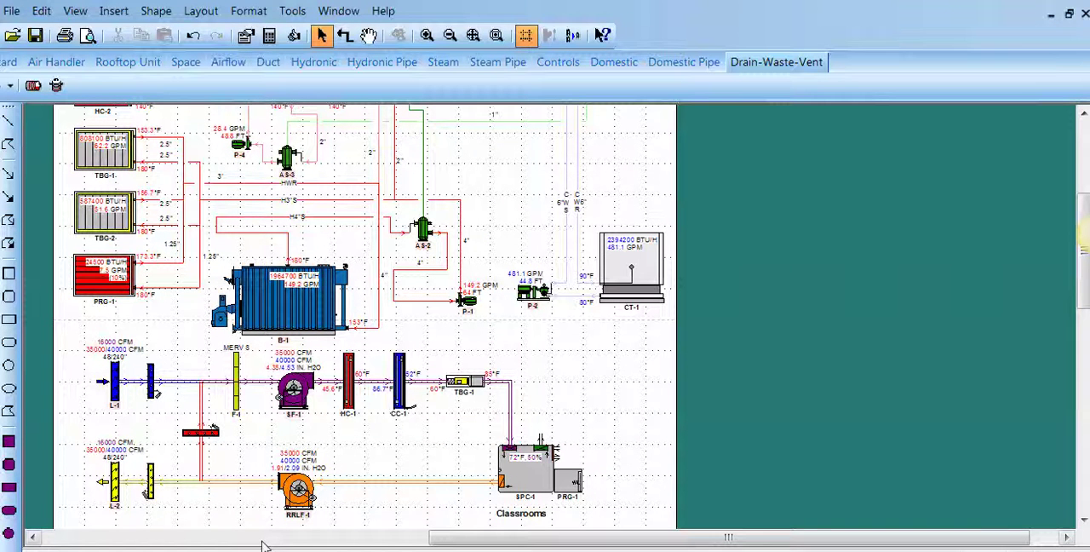
pyautogui.click(384, 477)
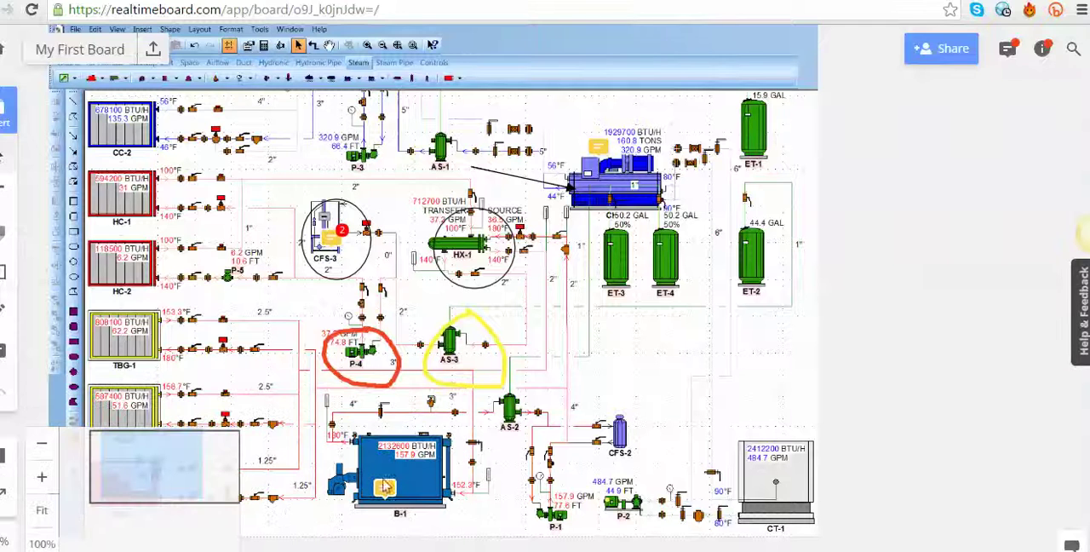